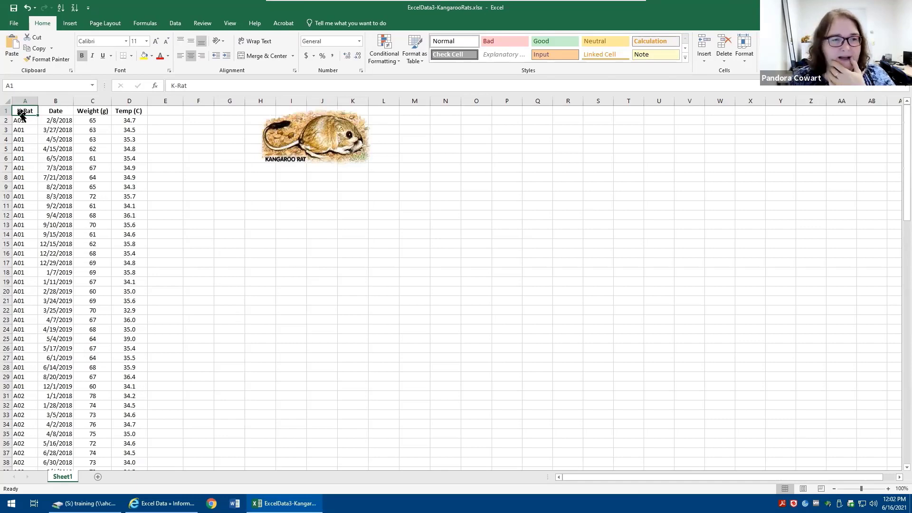
Step: Insert a PivotTable of the kangaroo rat data at cell G10 of the existing worksheet, with K-Rat as rows and Date as values
left_click(72, 24)
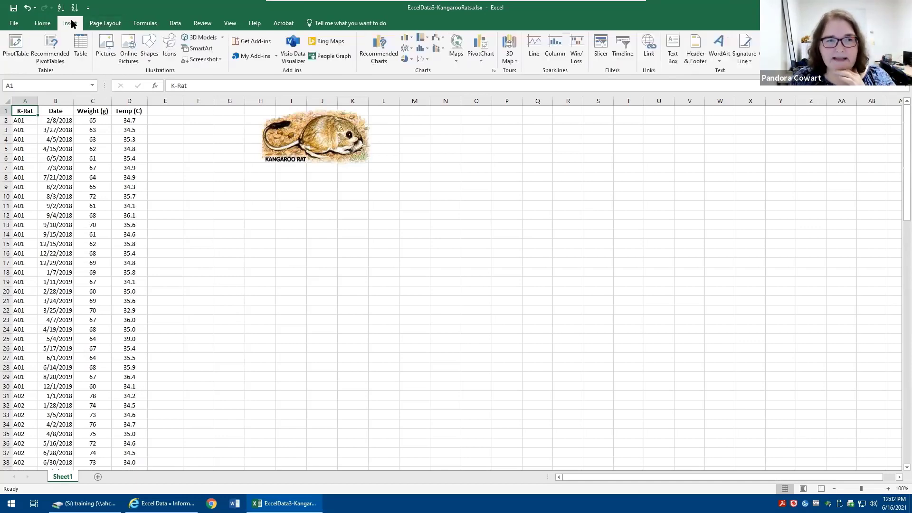
left_click(16, 45)
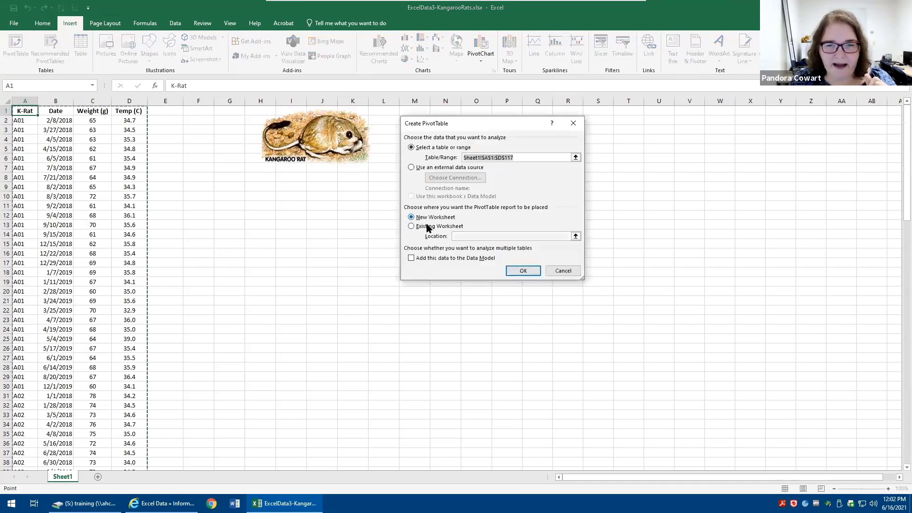
left_click(430, 226)
left_click(220, 197)
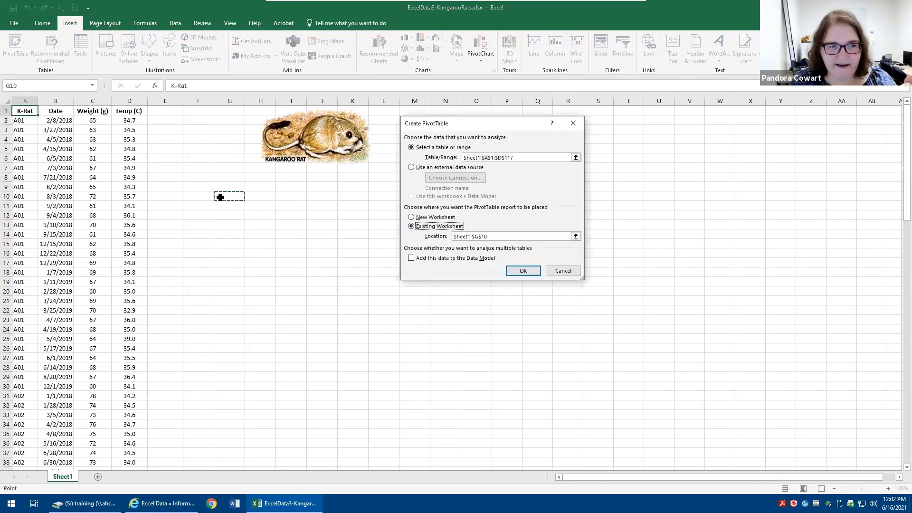
left_click(523, 272)
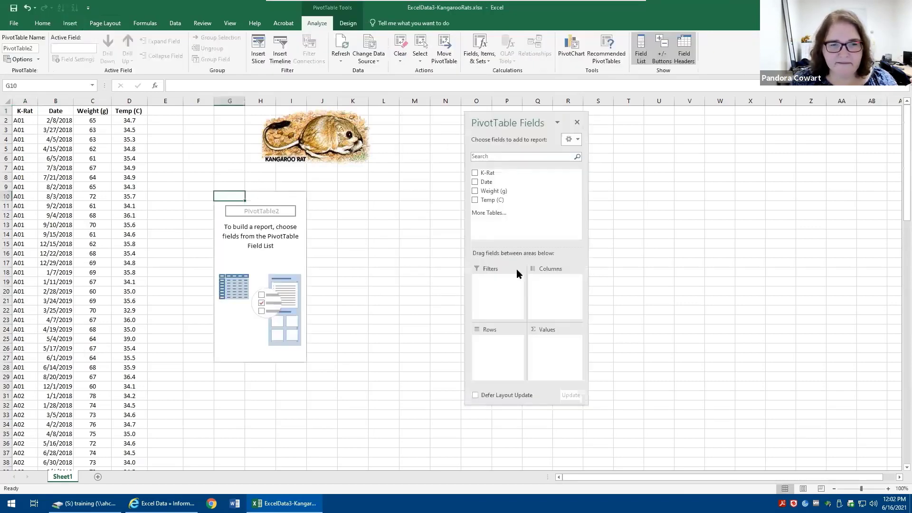
left_click(475, 173)
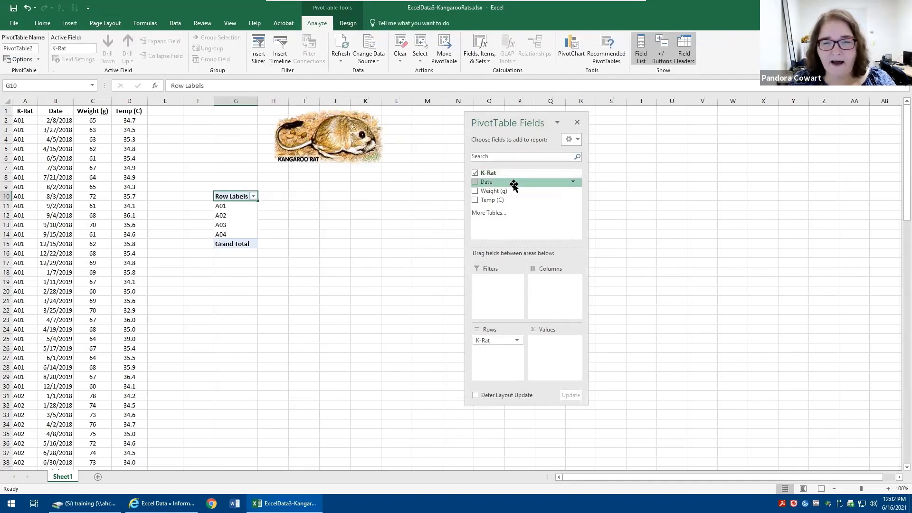
left_click_drag(502, 184, 560, 348)
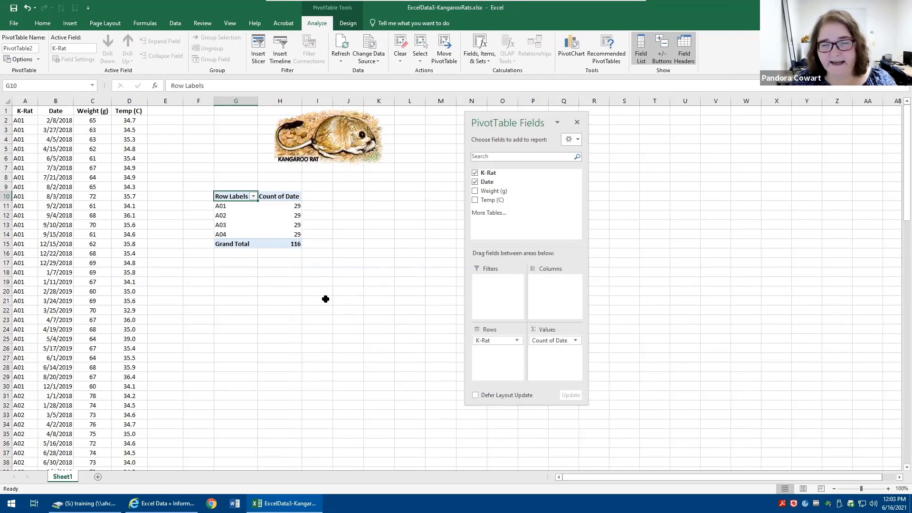
Step: Add a new worksheet and enter the current date, 6/16/2021, in cell B3
left_click(97, 477)
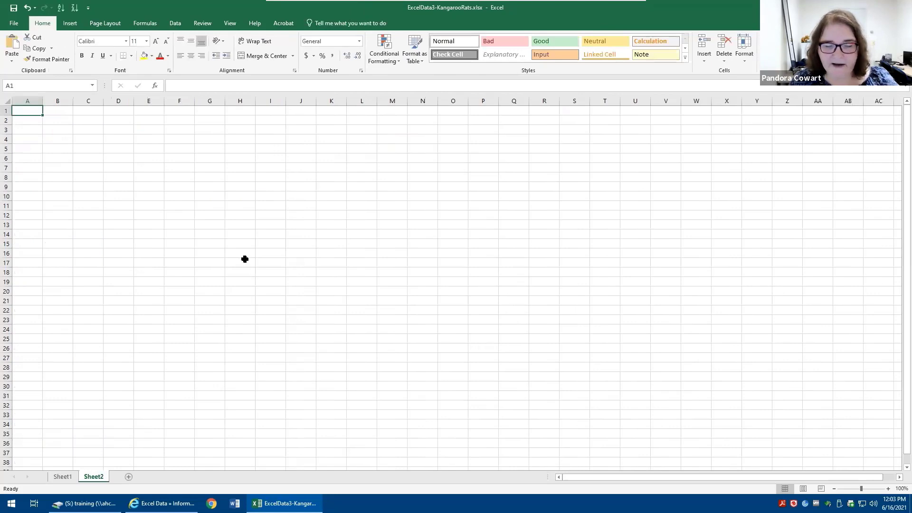
scroll(242, 259, "up", 8)
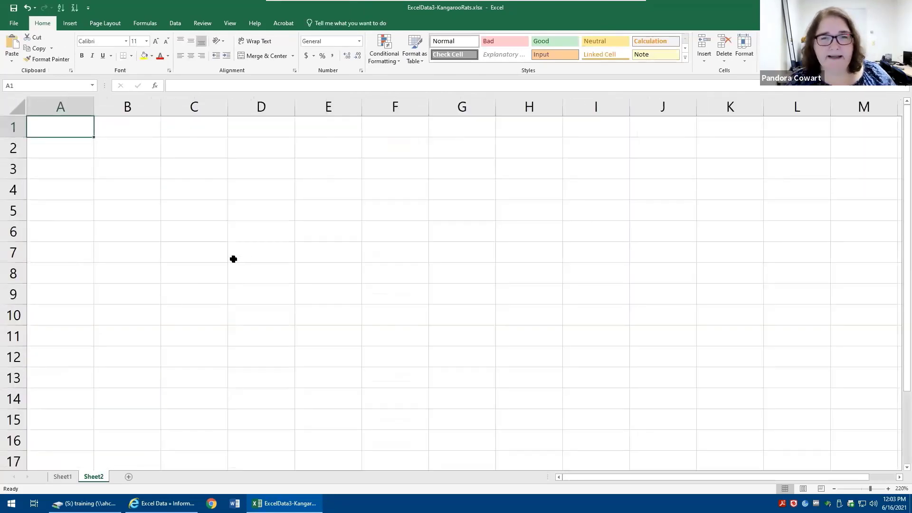
left_click(133, 169)
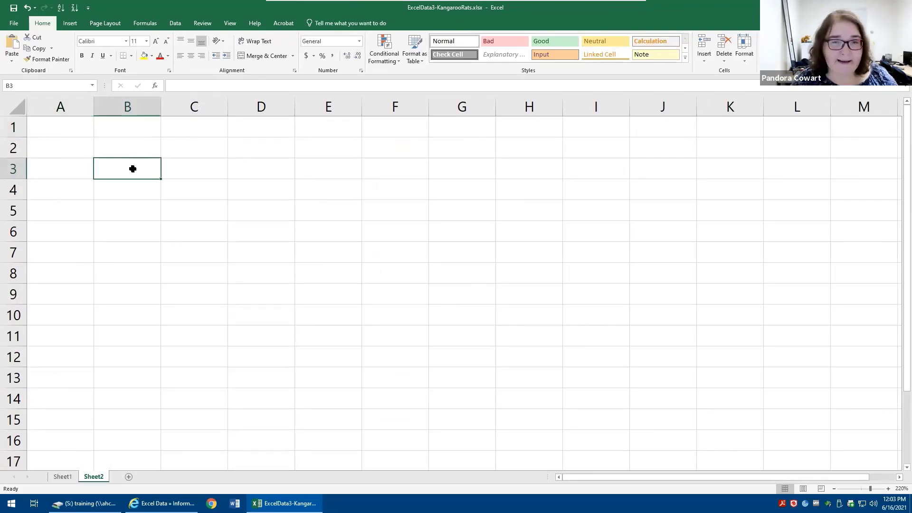
key("ctrl+semicolon")
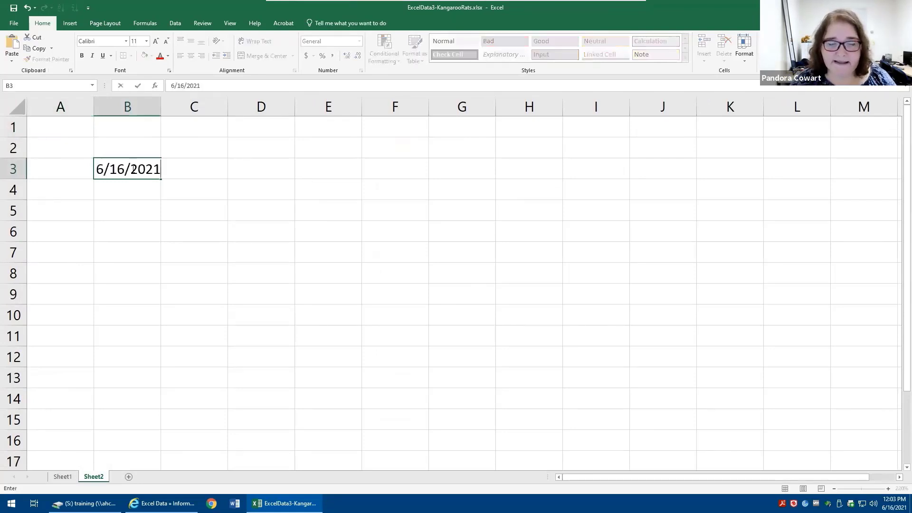
key("ctrl+Return")
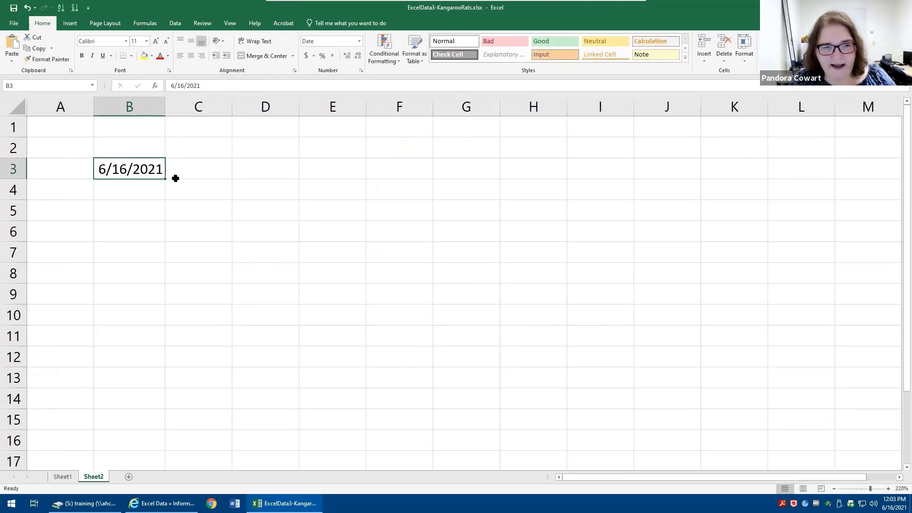
Step: Fill the date series from B3 up to B1 and down to B5, and highlight B3 in yellow
left_click_drag(166, 179, 156, 118)
left_click(133, 169)
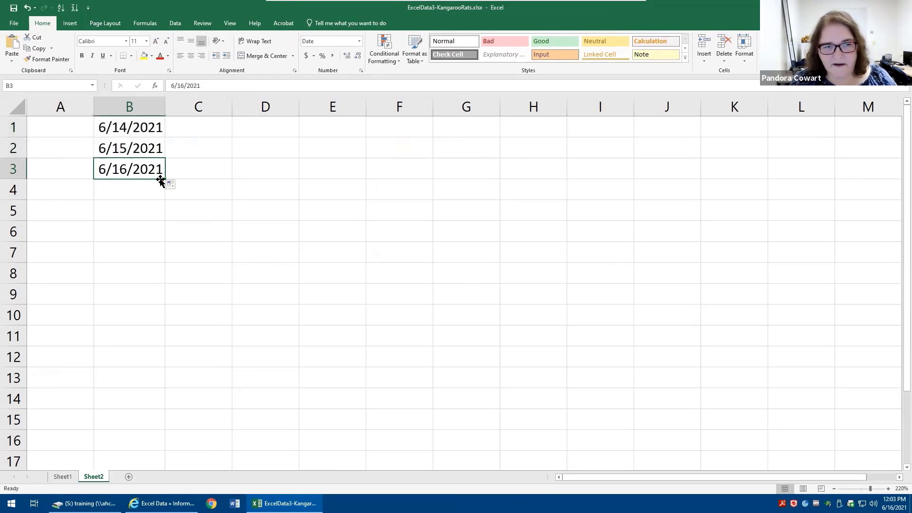
left_click_drag(166, 179, 166, 219)
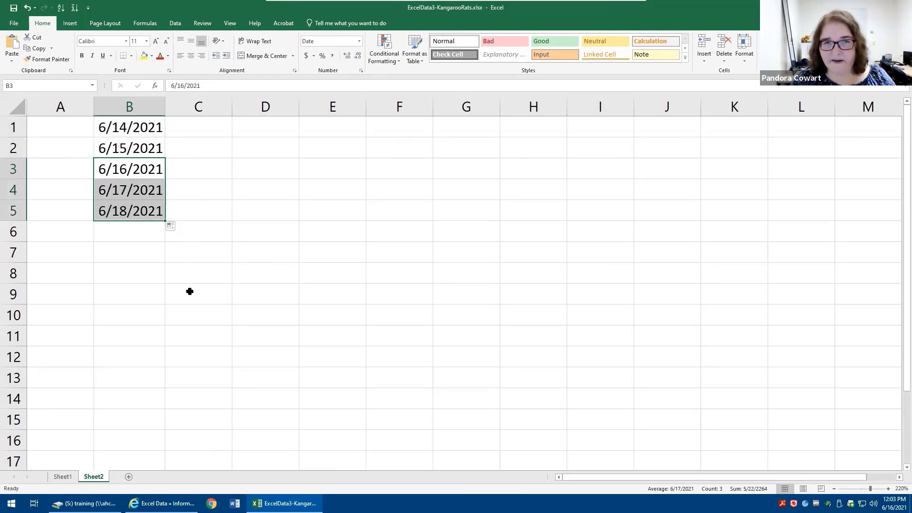
left_click(189, 291)
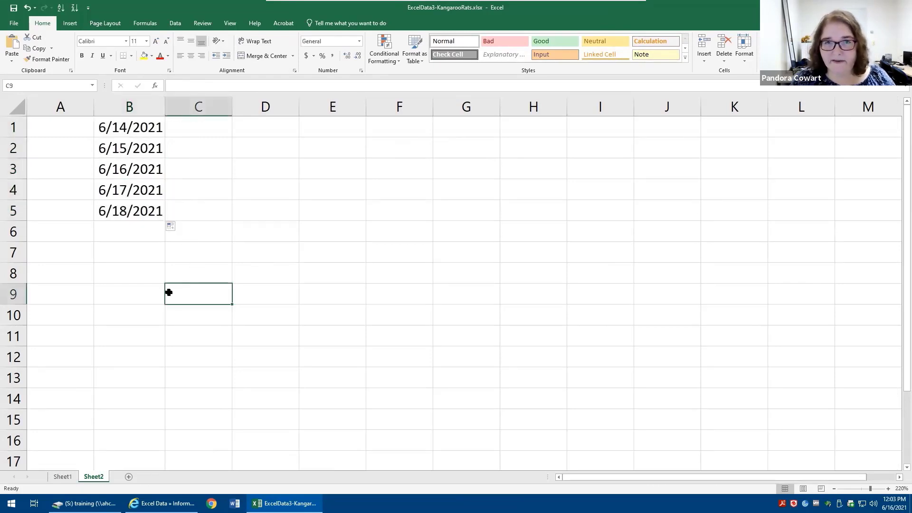
left_click(139, 169)
left_click(144, 56)
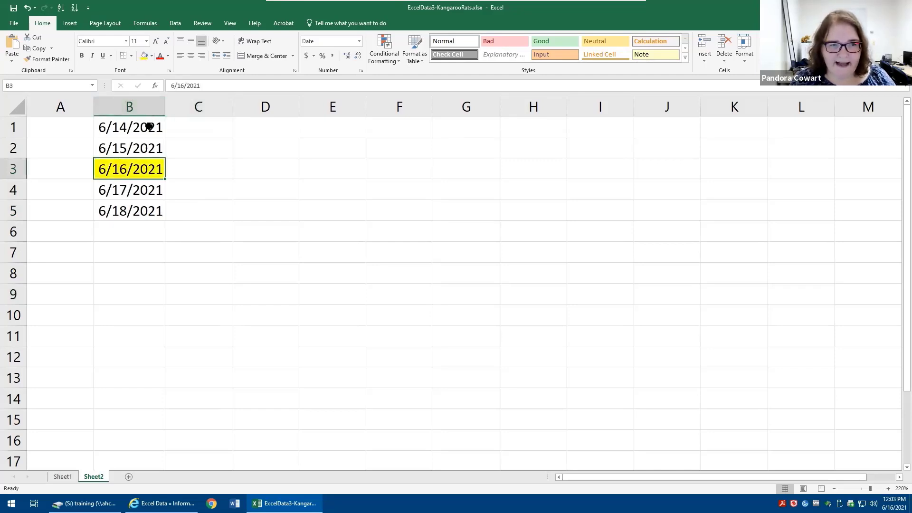
Step: Copy the dates in B1:B5 to column C starting at C1 and set the copies to the General number format
left_click_drag(150, 126, 135, 210)
key("ctrl+c")
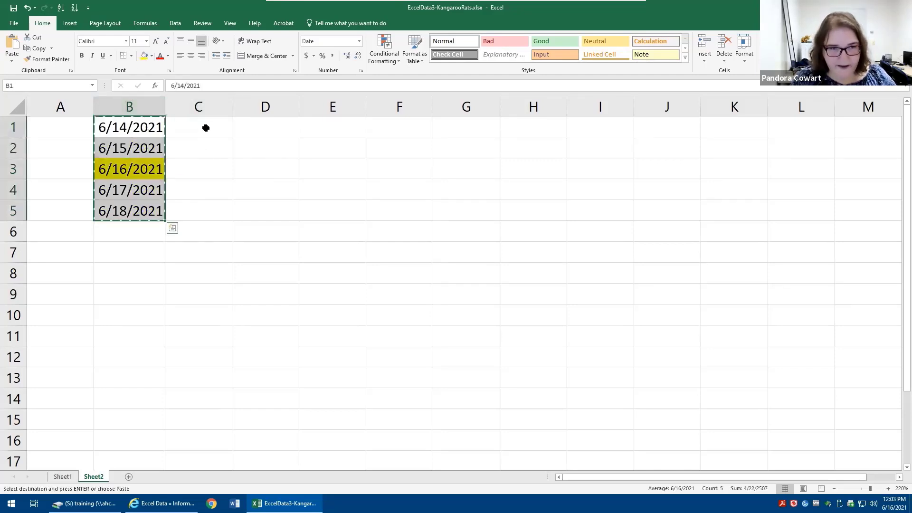
left_click(205, 128)
key("ctrl+v")
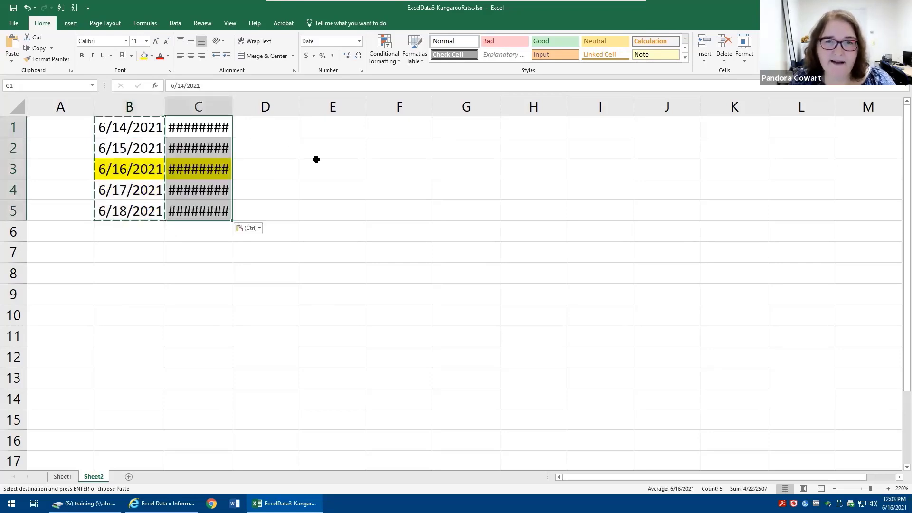
left_click(359, 41)
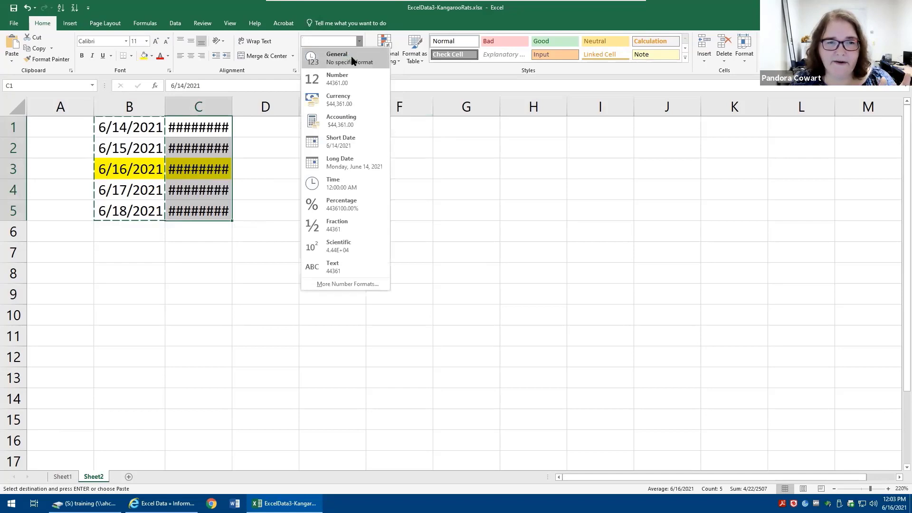
left_click(352, 61)
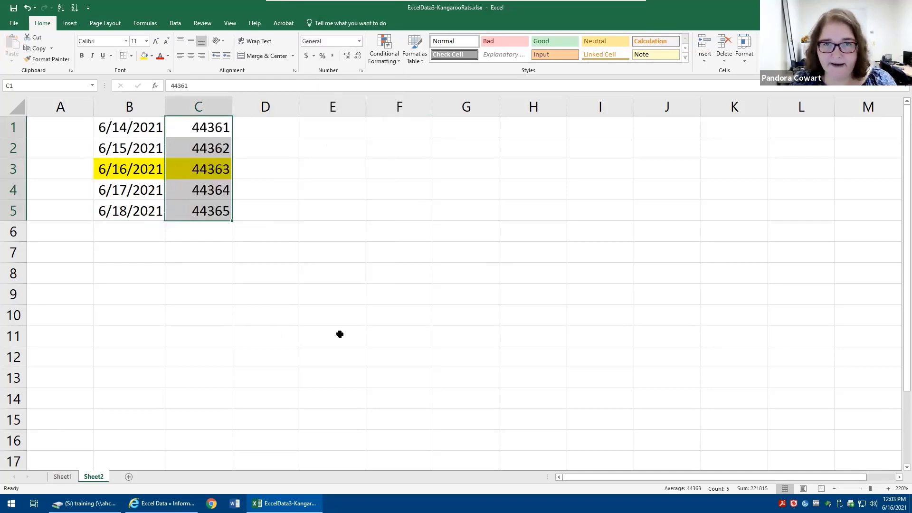
left_click(339, 301)
Step: Compare the dates in column B with their matching serial numbers in column C
left_click(213, 169)
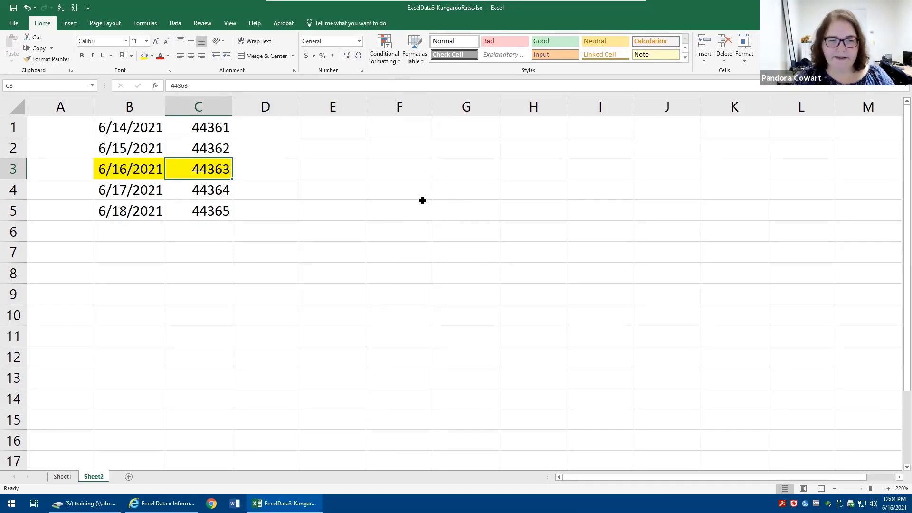
left_click(117, 162)
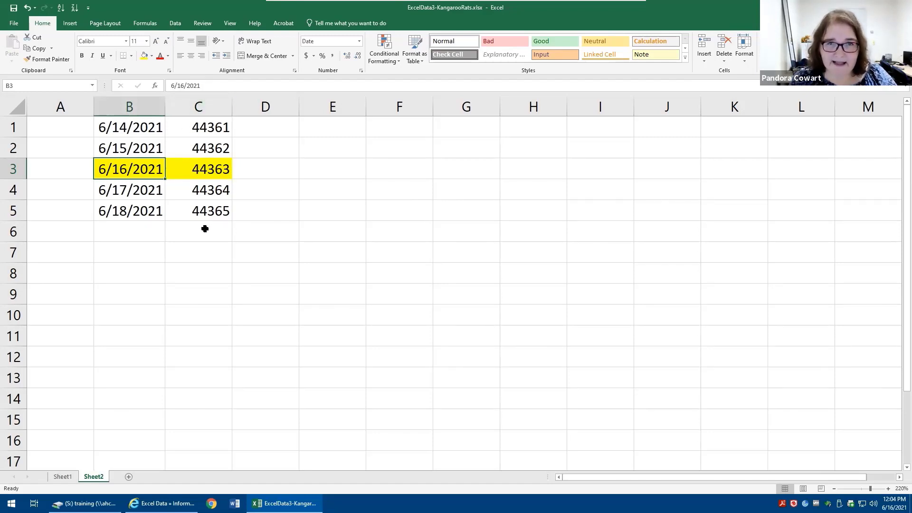
left_click_drag(212, 127, 215, 209)
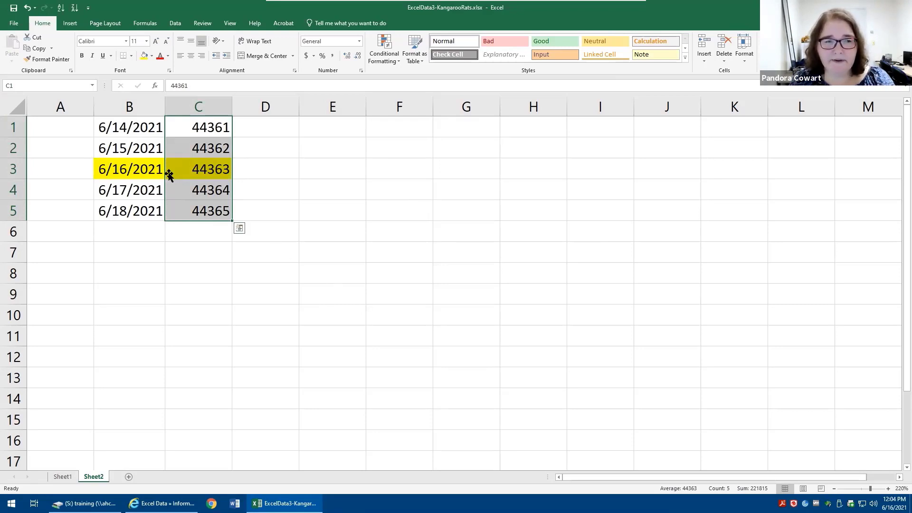
left_click_drag(124, 126, 198, 126)
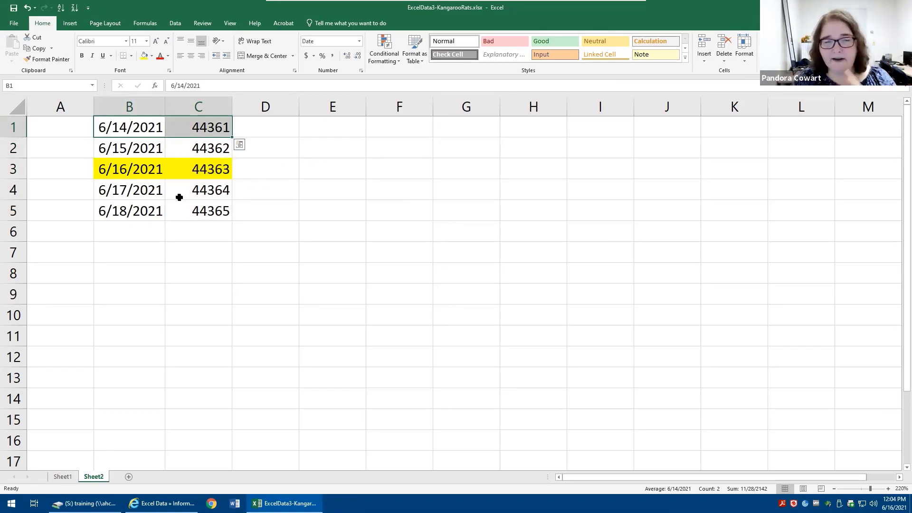
left_click(122, 211)
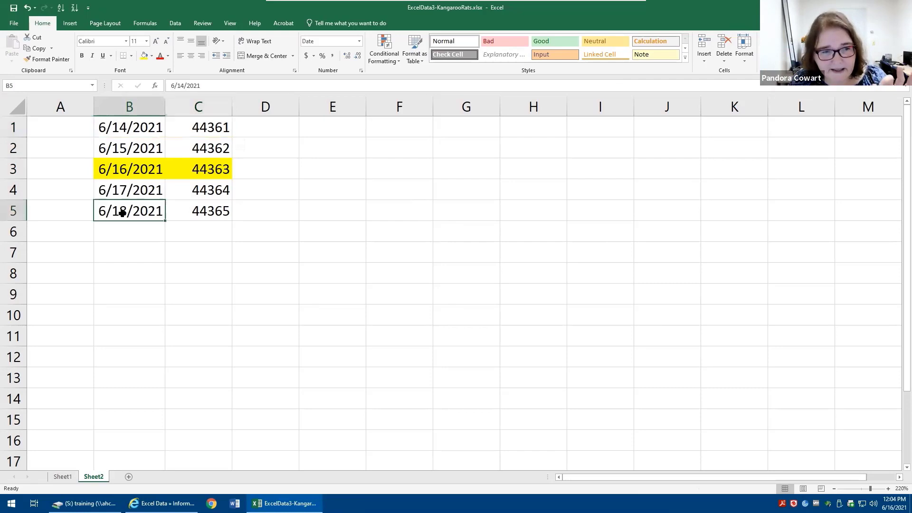
left_click_drag(156, 210, 198, 210)
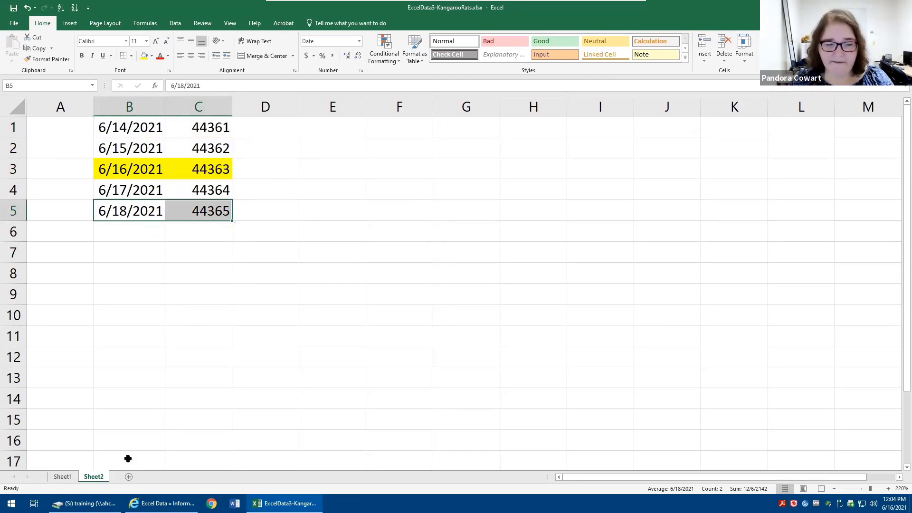
Step: Set the Date value field of the PivotTable on Sheet1 to be summarized by Min
left_click(57, 478)
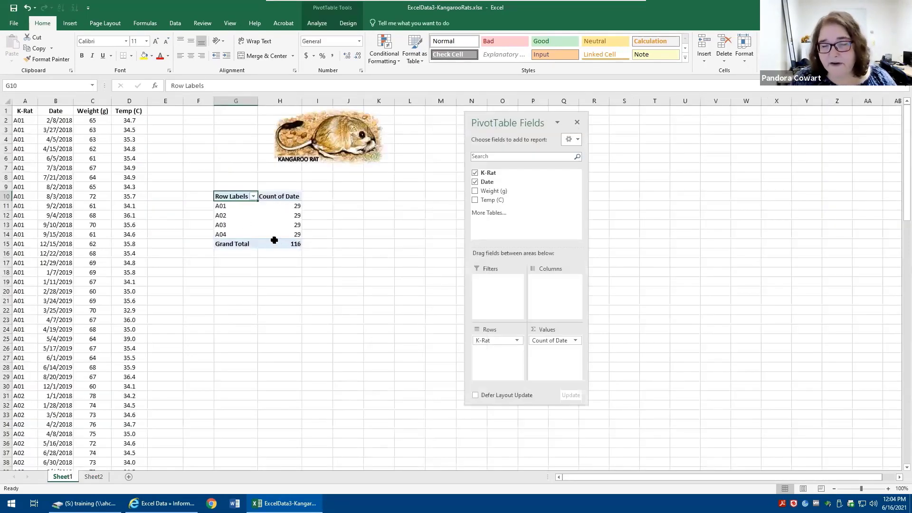
mouse_move(275, 240)
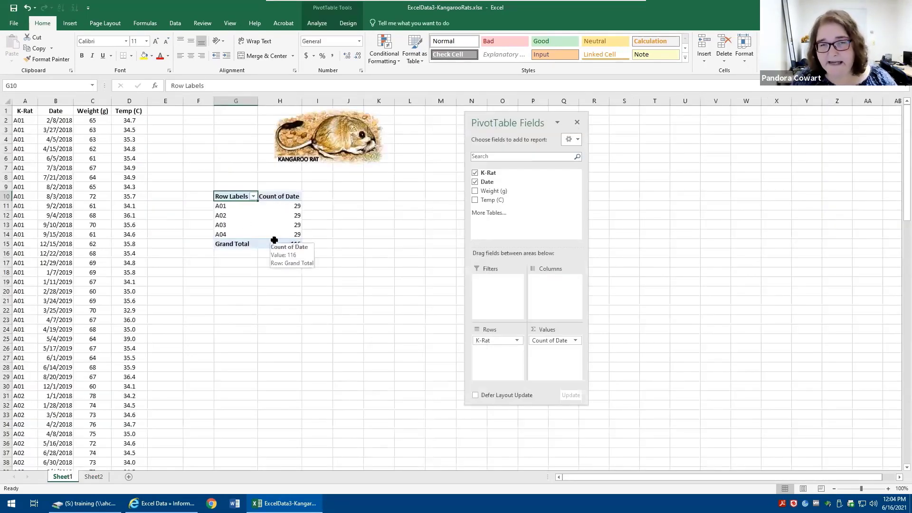
left_click(575, 342)
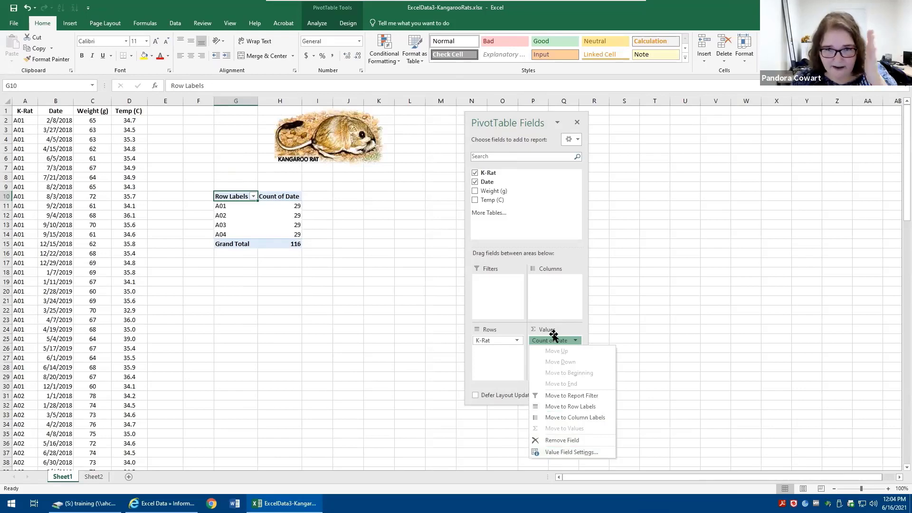
left_click(575, 453)
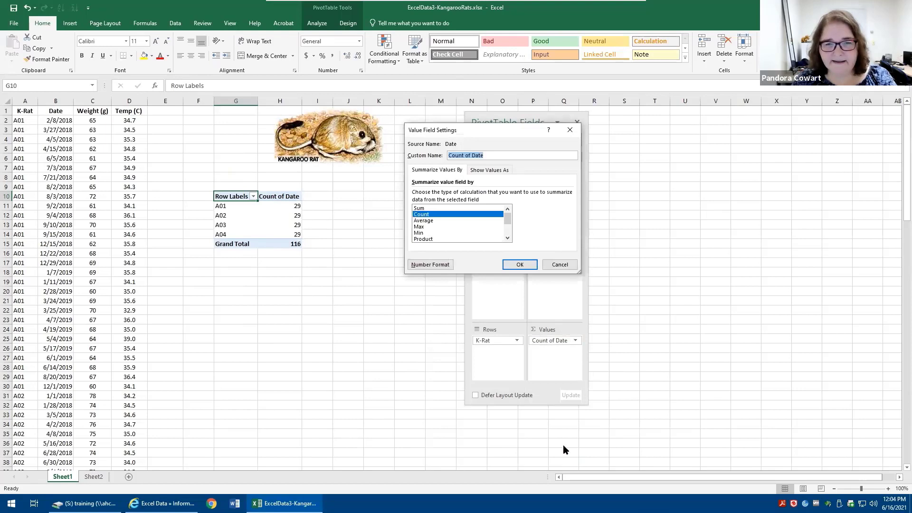
left_click(421, 232)
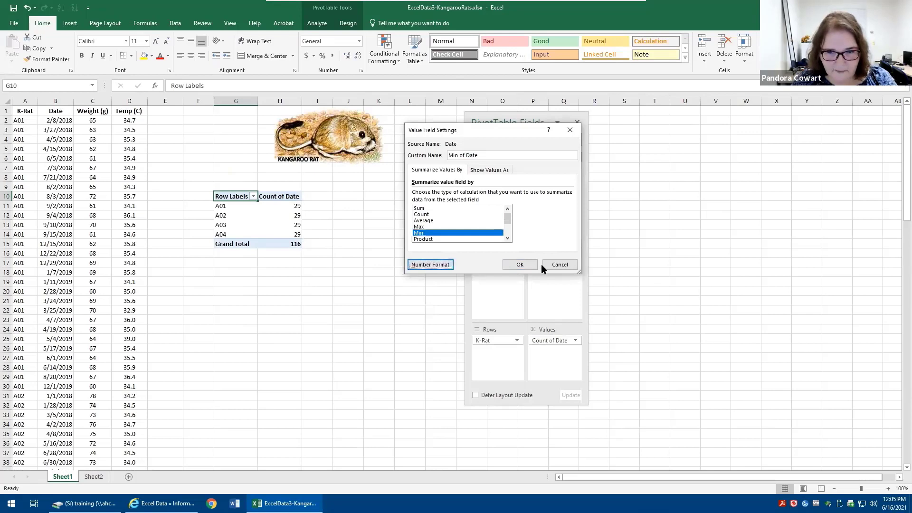
left_click(519, 264)
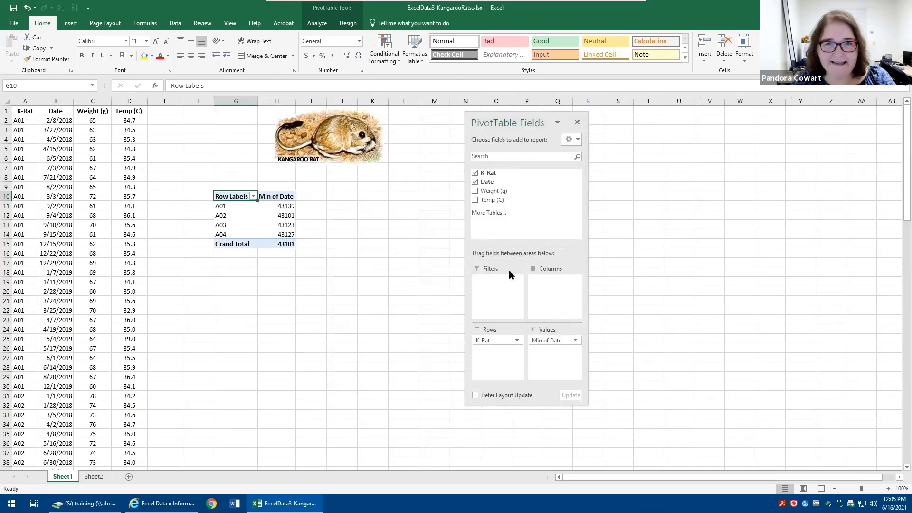
Step: Set the number format of the Min of Date value field to the Date type 03/14/12
left_click(568, 341)
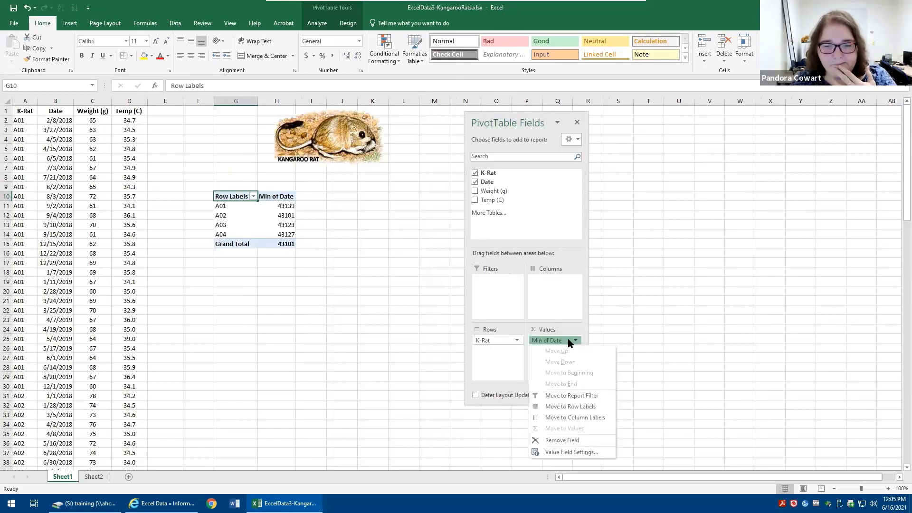
left_click(551, 452)
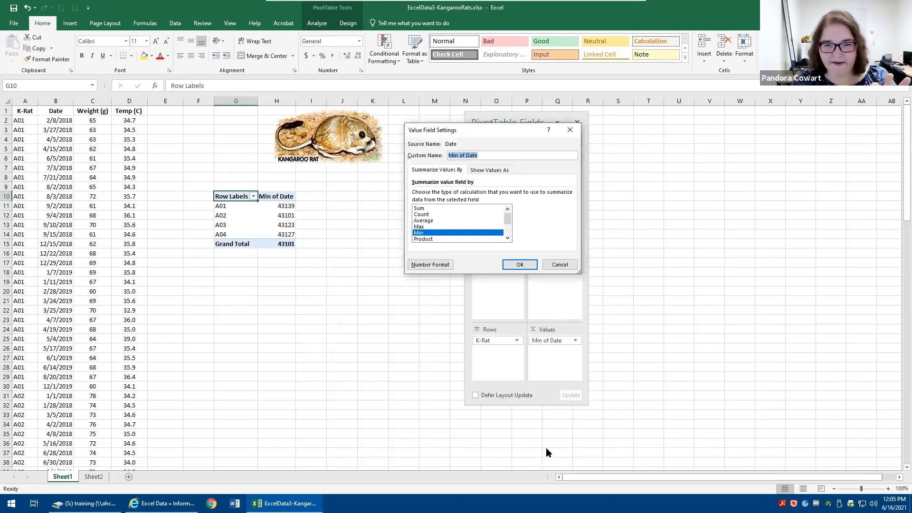
left_click(427, 267)
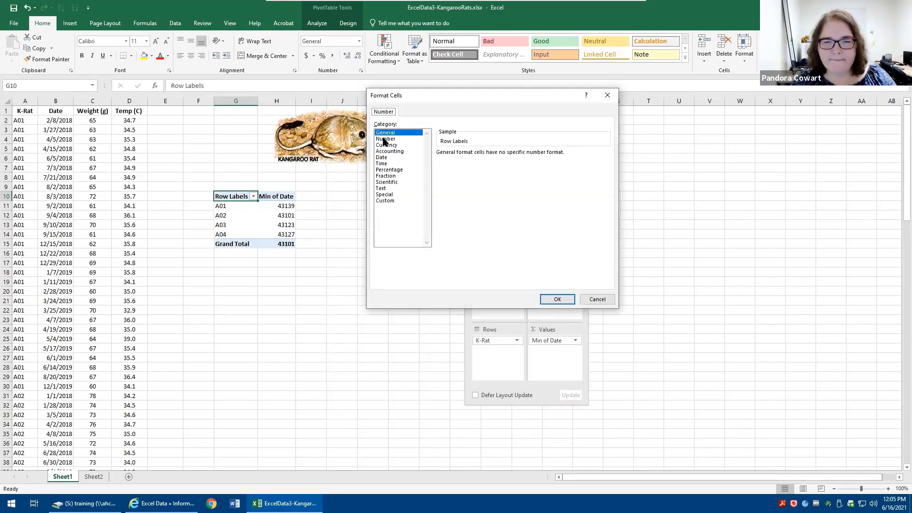
left_click(384, 158)
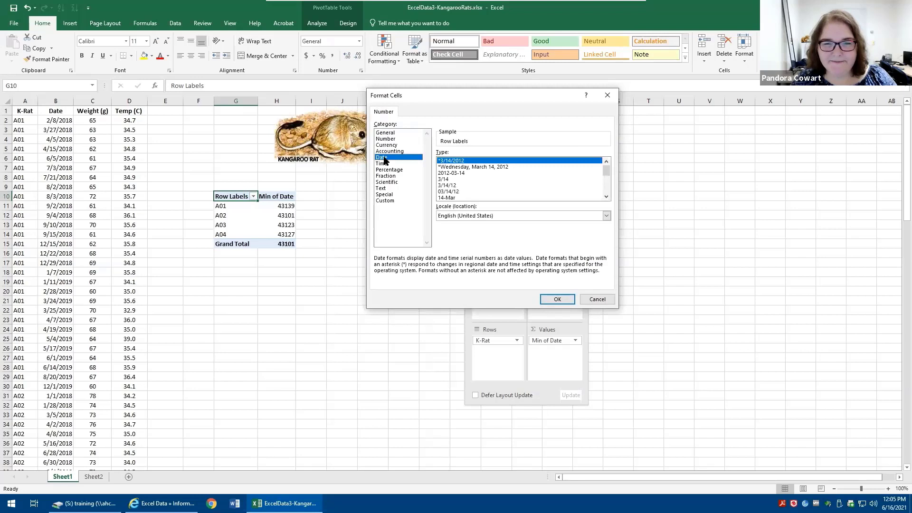
left_click(452, 186)
left_click(450, 192)
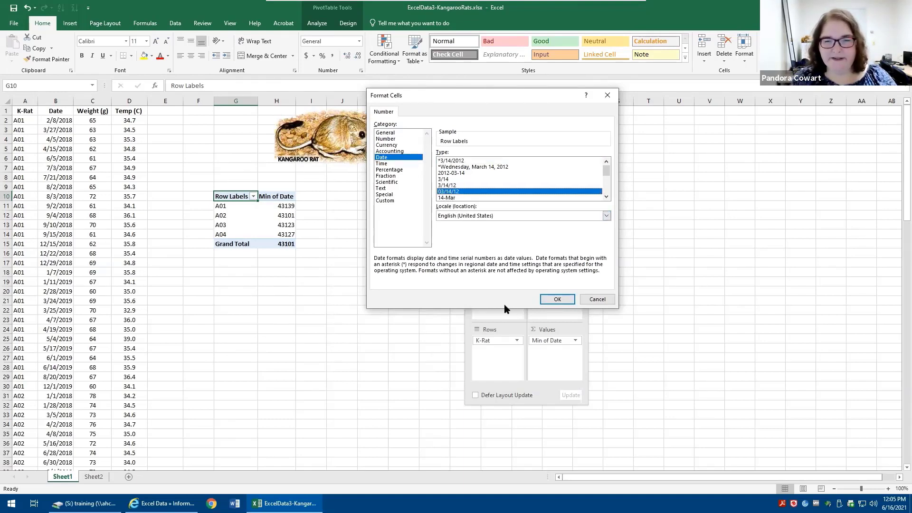
left_click(558, 299)
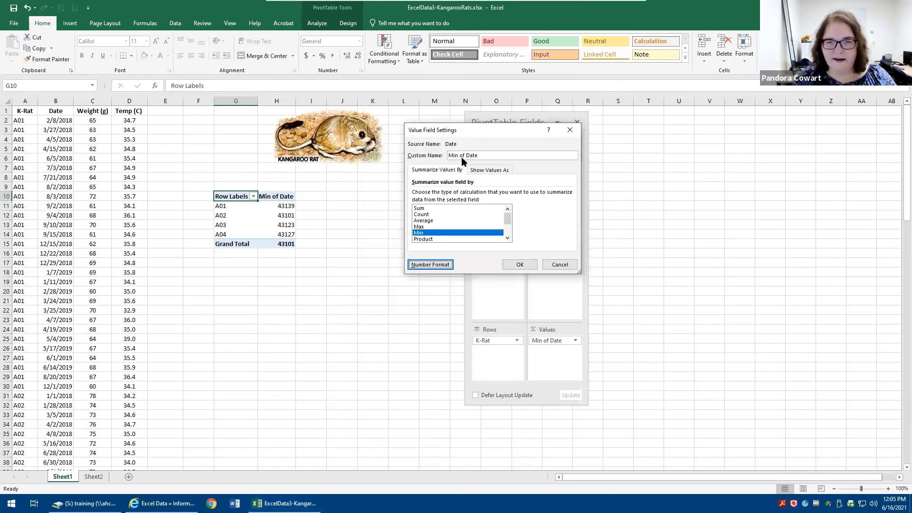
Step: Give the Min of Date value field the custom name First Date and apply the field settings
left_click_drag(464, 156, 448, 155)
type("First")
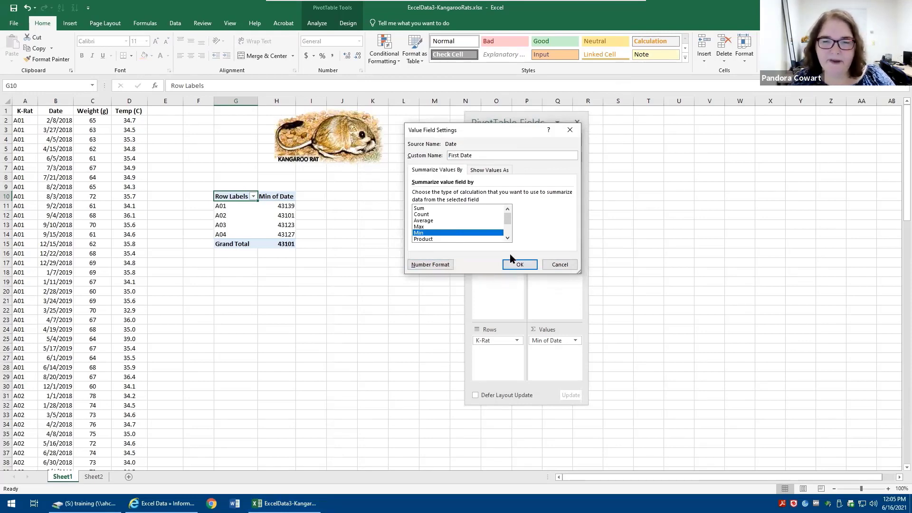
left_click(527, 265)
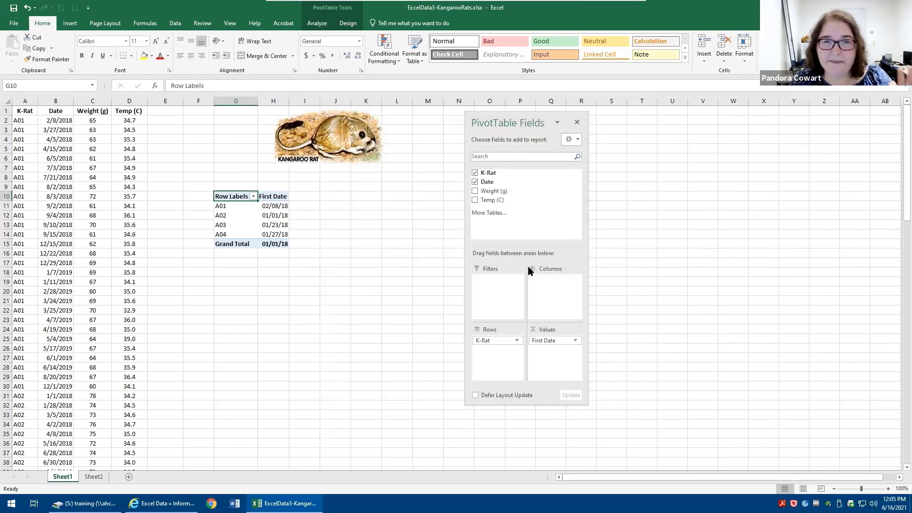
Step: Add the Date field to the PivotTable values a second time, summarized by Max with the custom name Last Date
left_click_drag(489, 181, 543, 359)
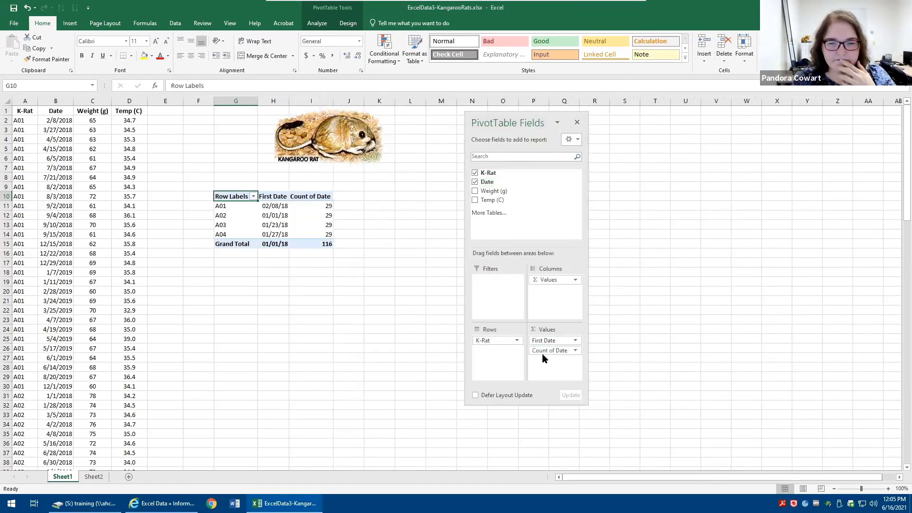
left_click(544, 351)
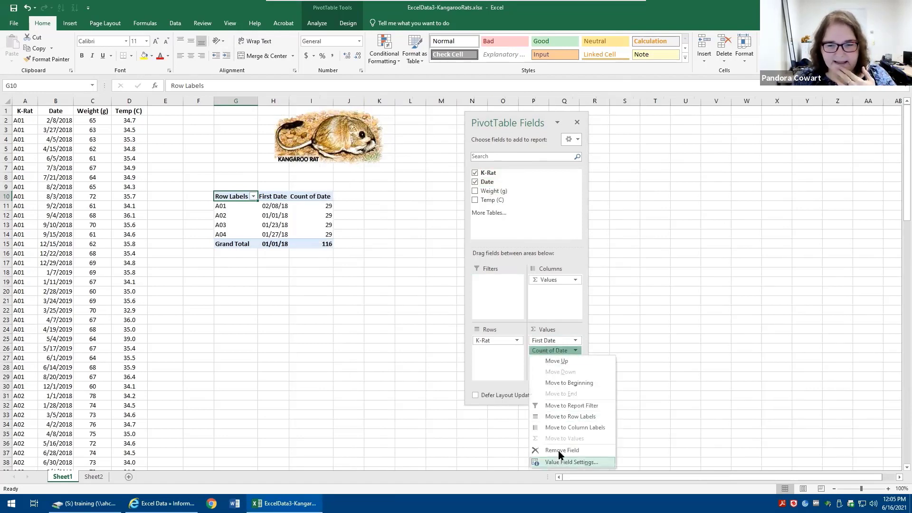
left_click(559, 457)
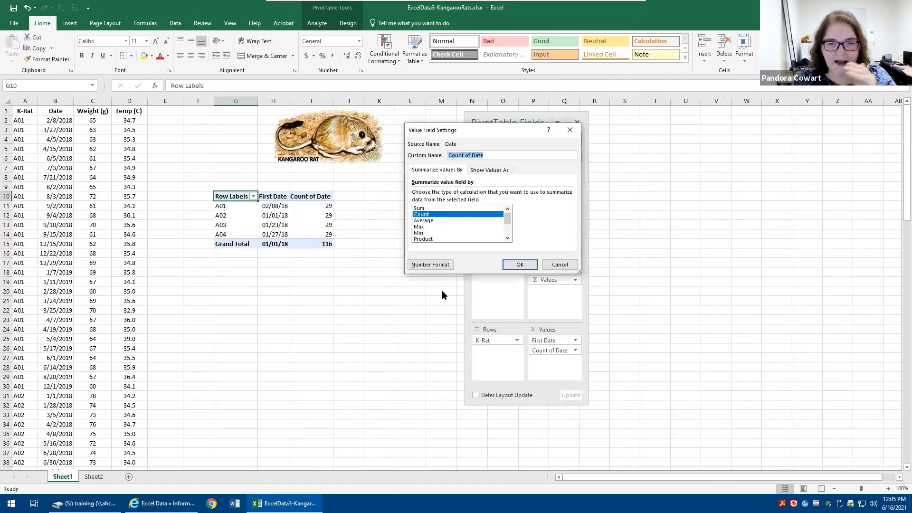
left_click(420, 226)
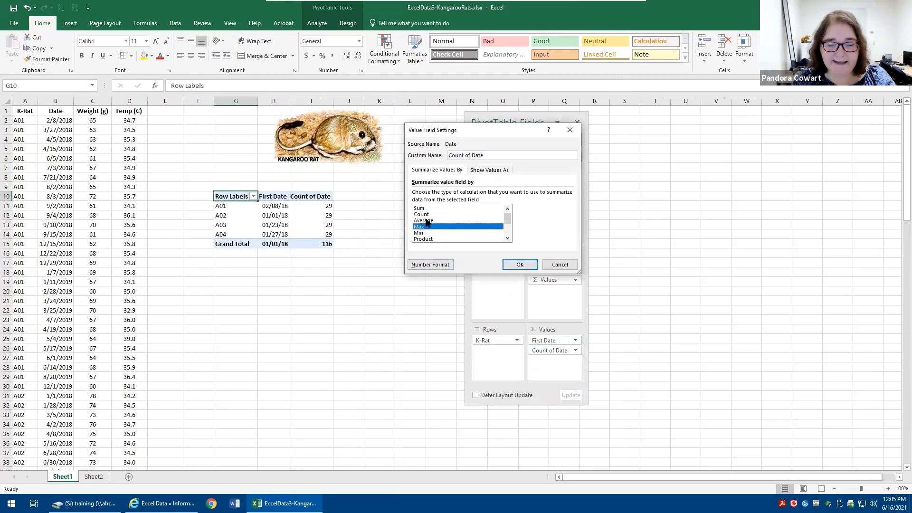
left_click_drag(465, 153, 380, 150)
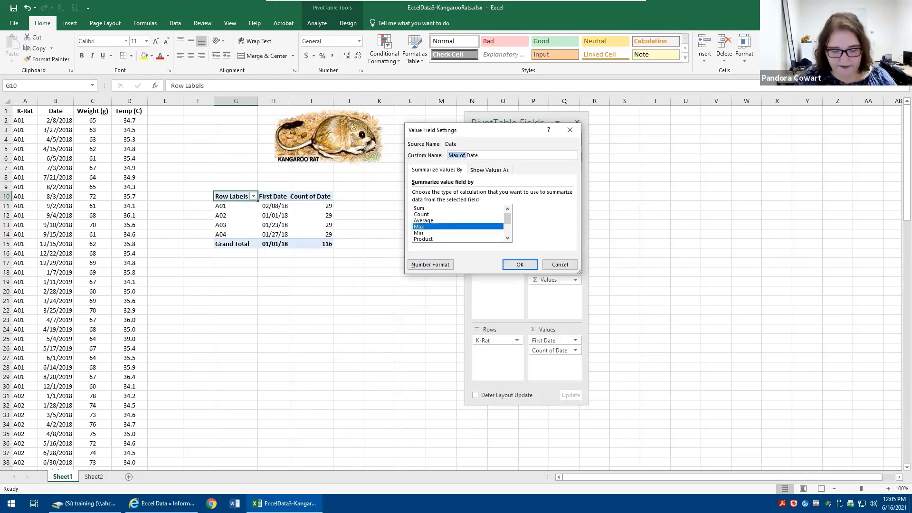
type("Last")
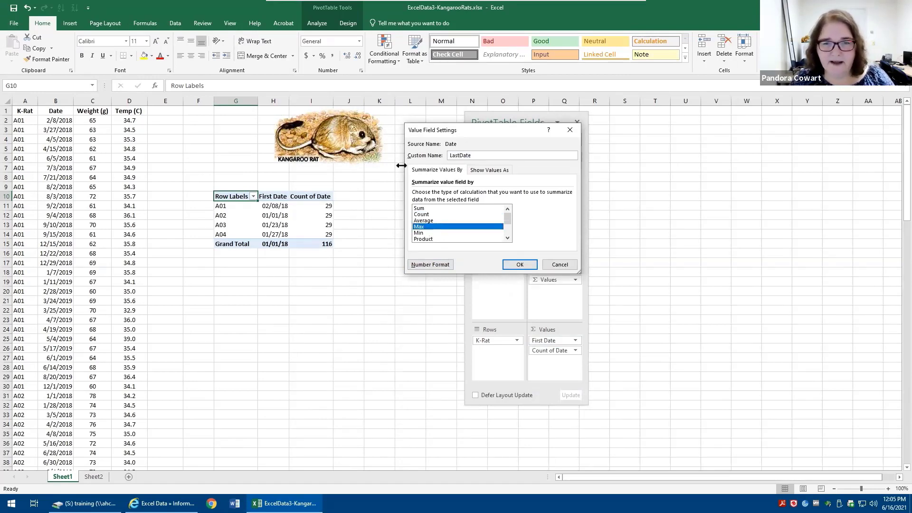
Step: Format the Last Date value field with the Date type 03/14/12, and check the first and last dates of rat A01
left_click(440, 267)
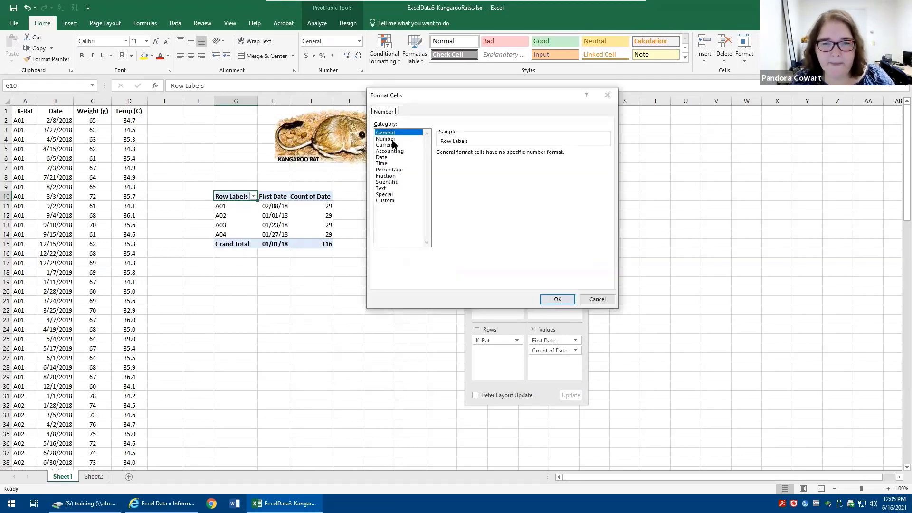
left_click(390, 157)
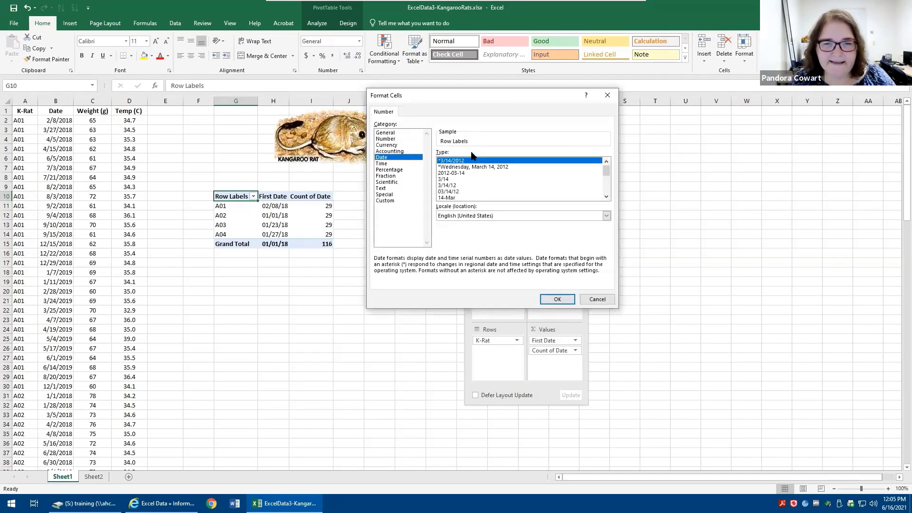
left_click(448, 192)
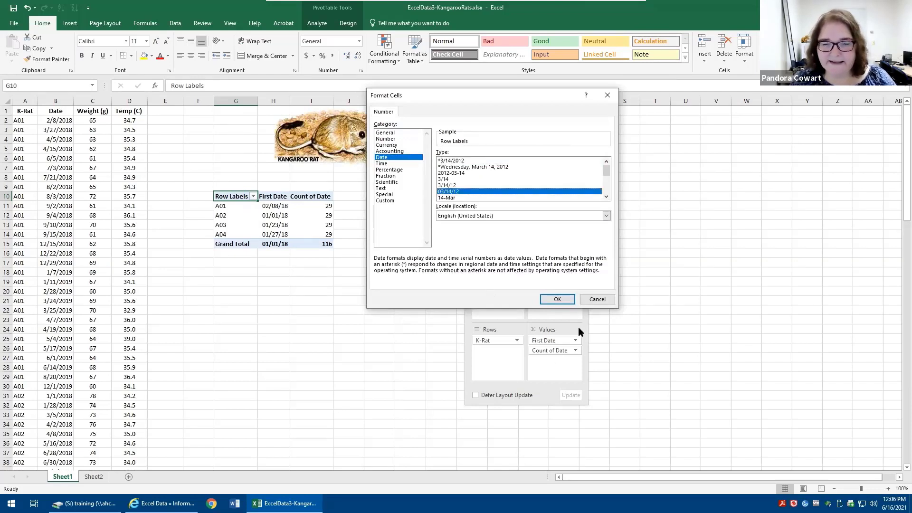
left_click(548, 298)
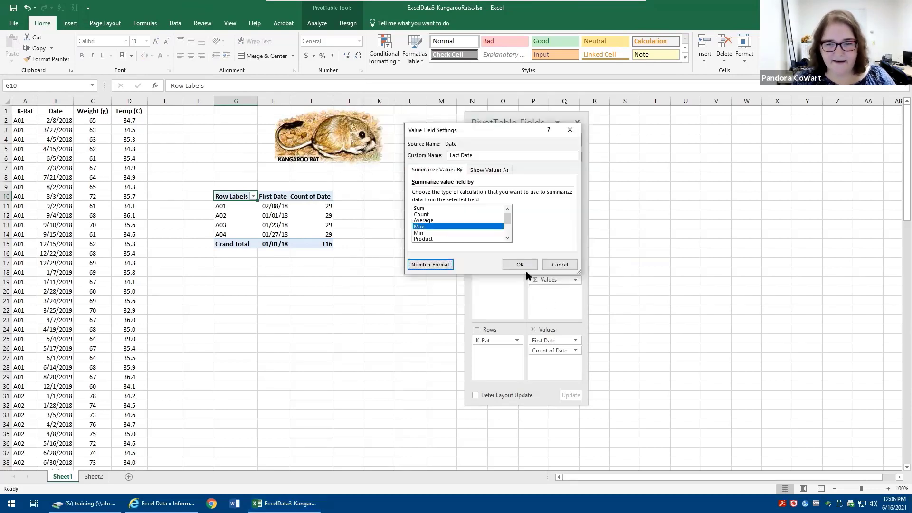
left_click(516, 267)
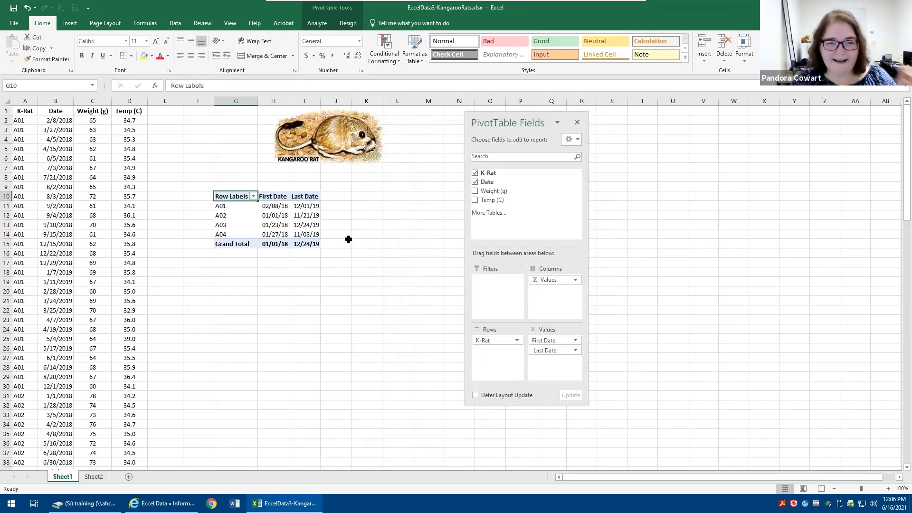
left_click(274, 206)
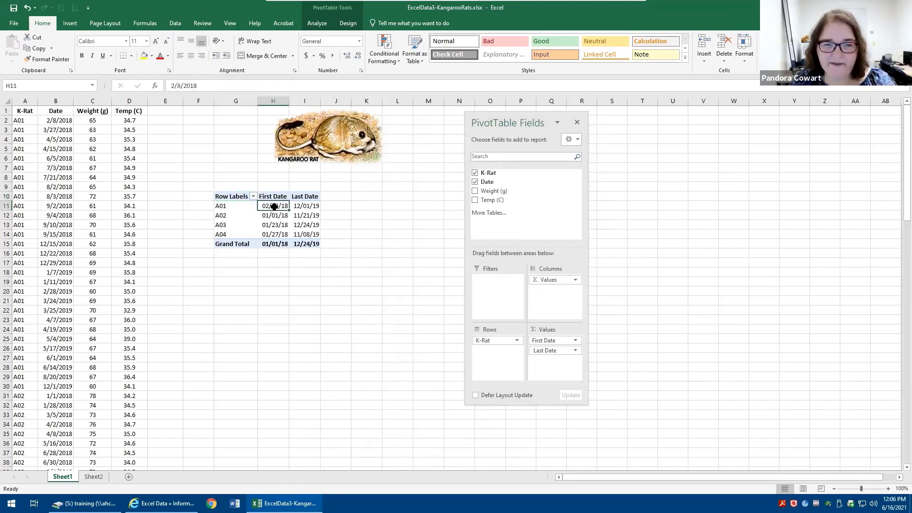
left_click(310, 205)
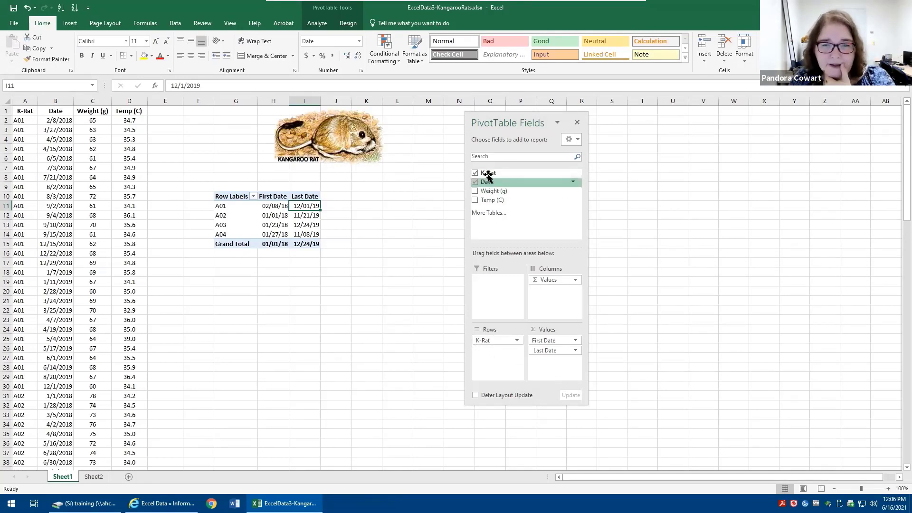
Step: Add the K-Rat field to the PivotTable values as a count and rename its column heading # of Days
left_click_drag(488, 174, 550, 365)
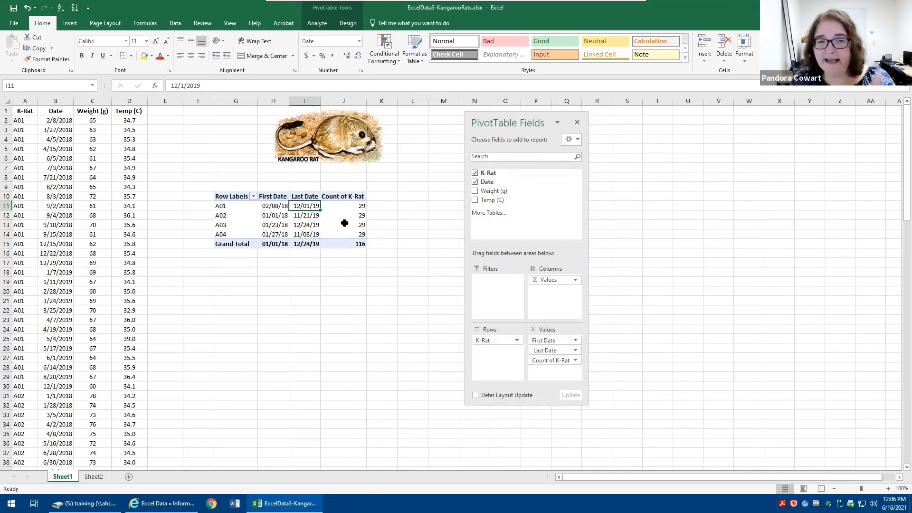
left_click(343, 196)
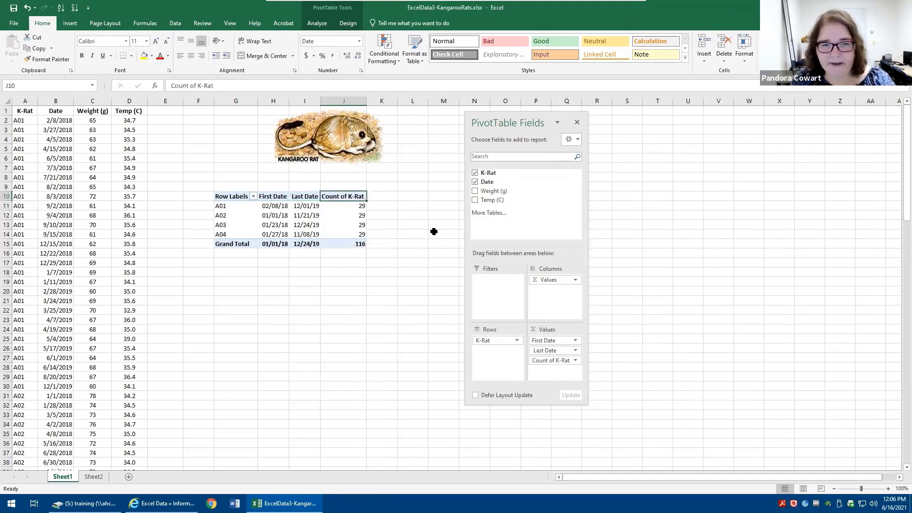
type("# of")
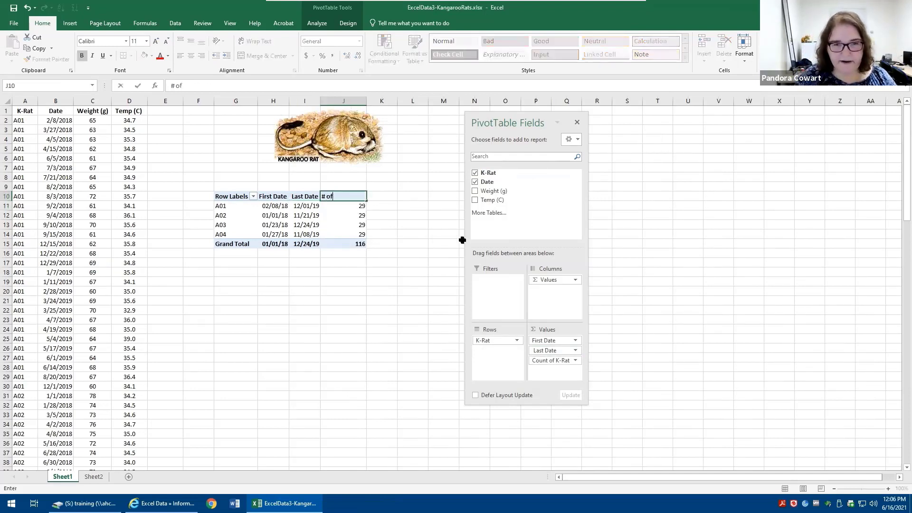
type(" Days")
key("Return")
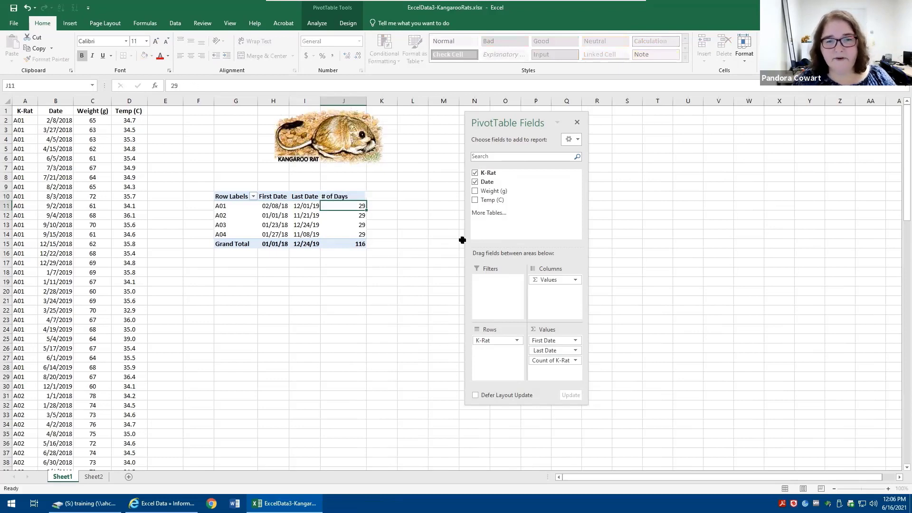
Step: Change the heading of the K-Rat count column in J10 to # of Visits
key("Up")
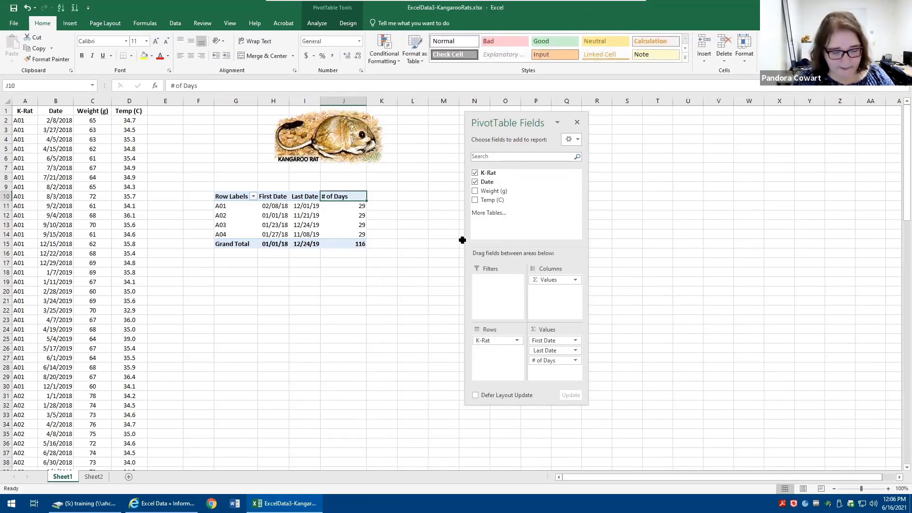
key("F2")
key("BackSpace")
key("BackSpace")
key("BackSpace")
key("BackSpace")
key("BackSpace")
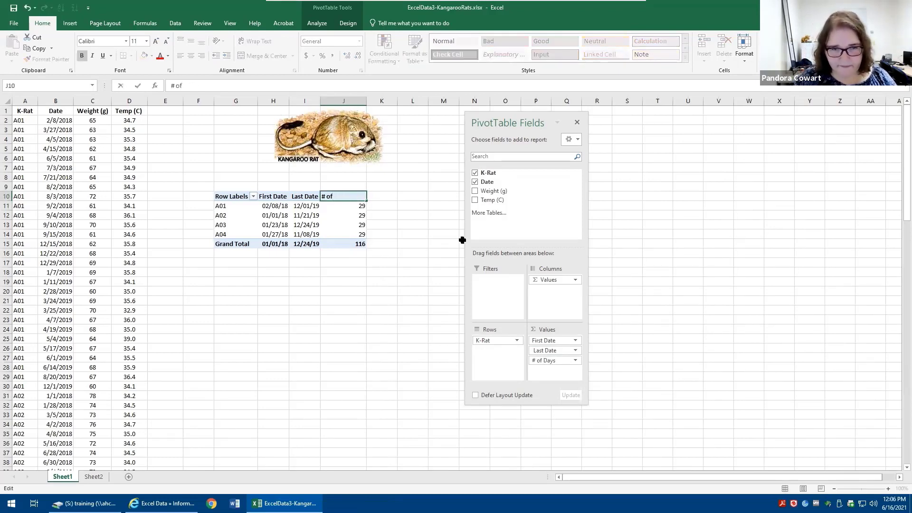
type("Visits")
key("Return")
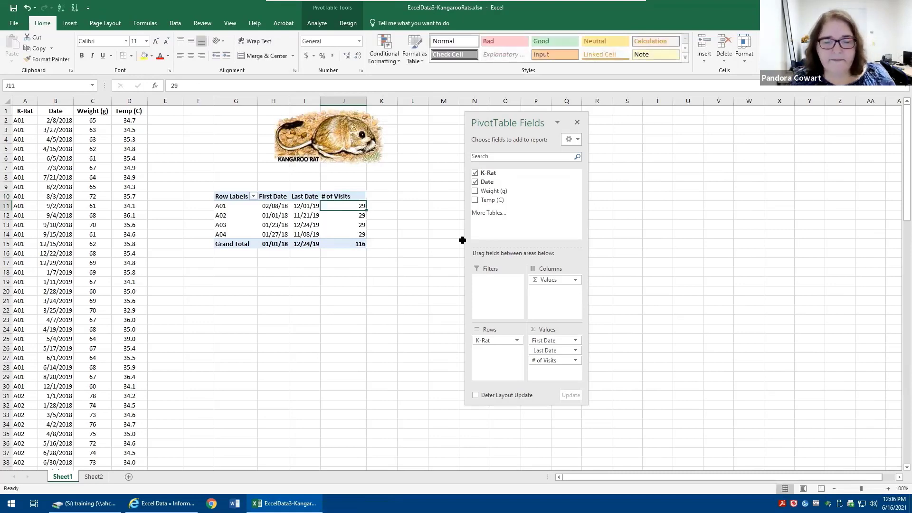